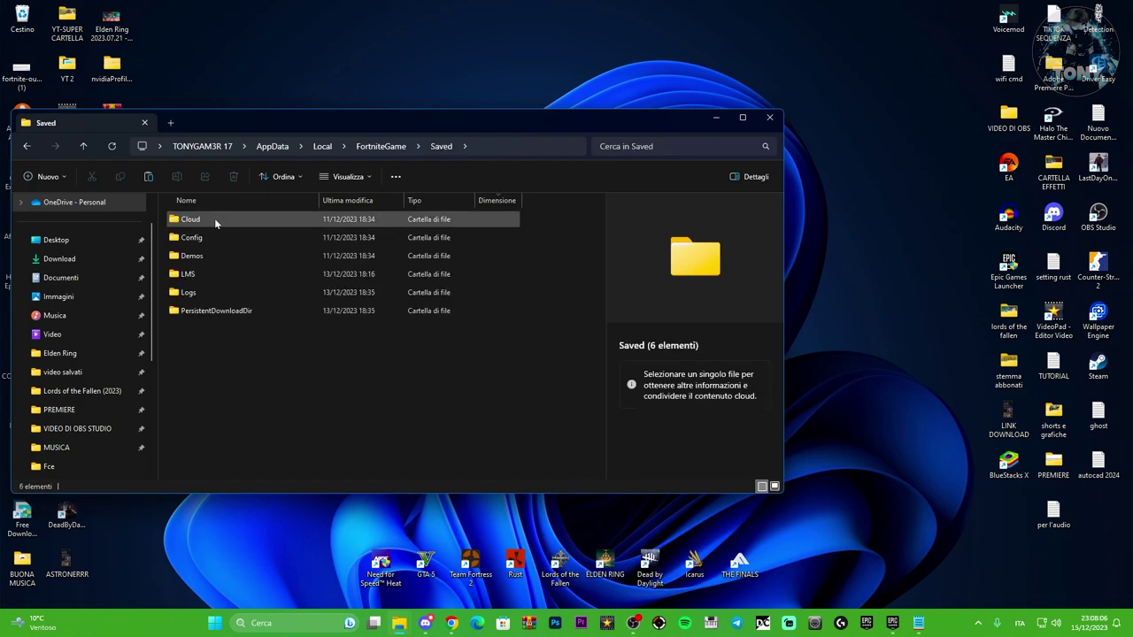
# - Open the GameUserSettings file in the WindowsClient subfolder of Config and show its resolution entries
pyautogui.click(211, 239)
pyautogui.doubleClick(211, 239)
pyautogui.moveTo(241, 124); pyautogui.dragTo(482, 89)
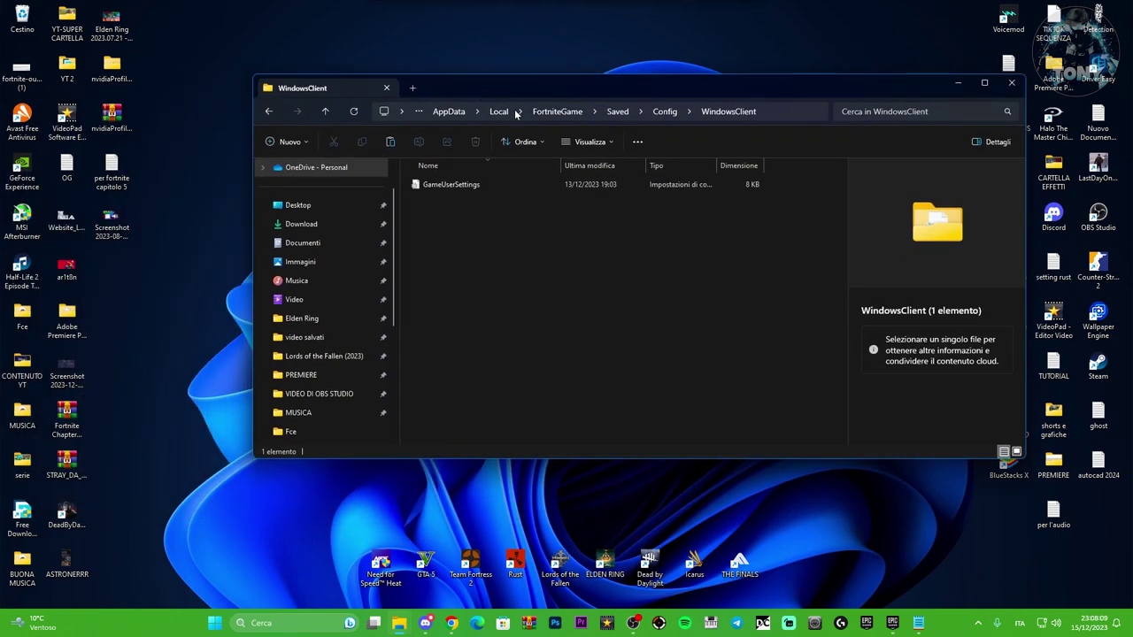
pyautogui.click(587, 185)
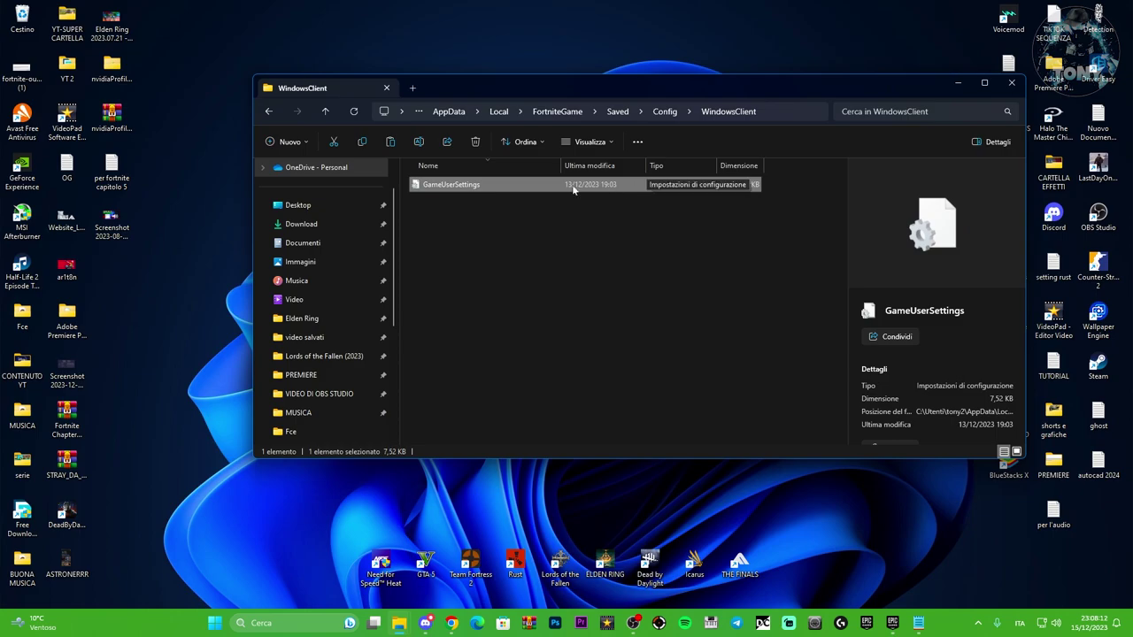
pyautogui.doubleClick(498, 189)
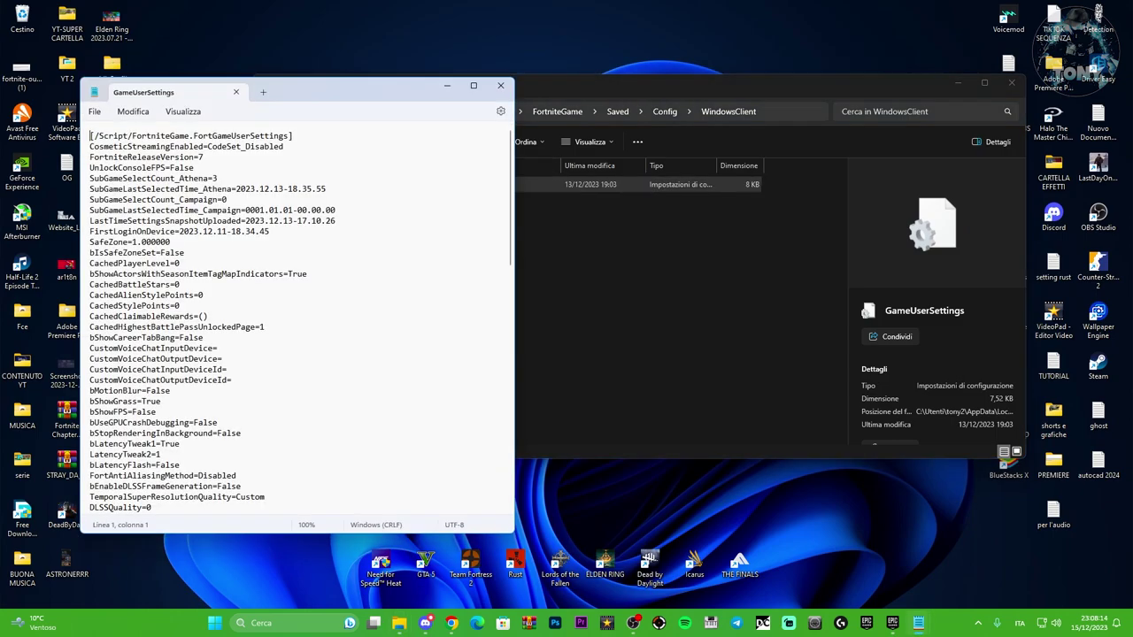
pyautogui.scroll(-20, 297, 319)
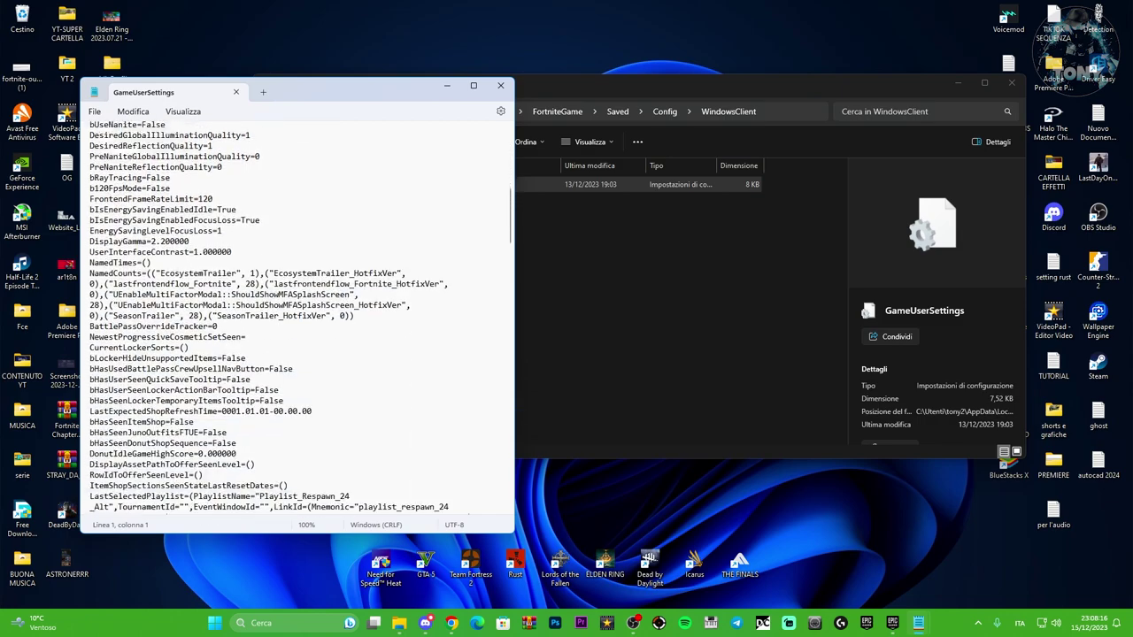
pyautogui.scroll(-20, 296, 319)
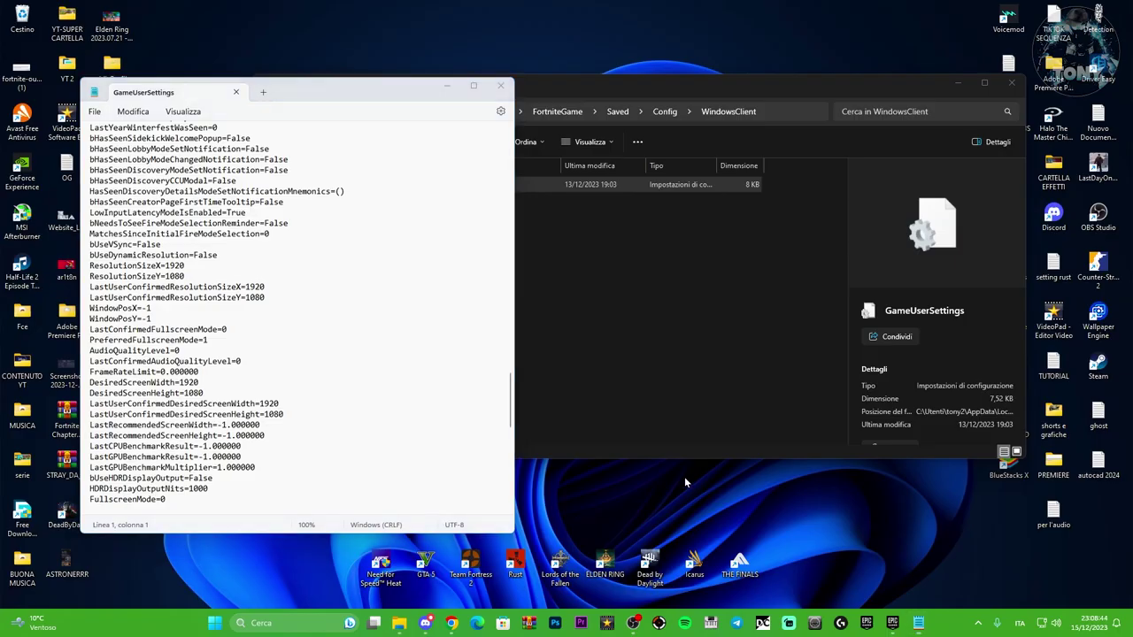
# - Open the NVIDIA Control Panel, select the custom 1750 × 1080 resolution and place the resized window beside the settings file
pyautogui.rightClick(1045, 584)
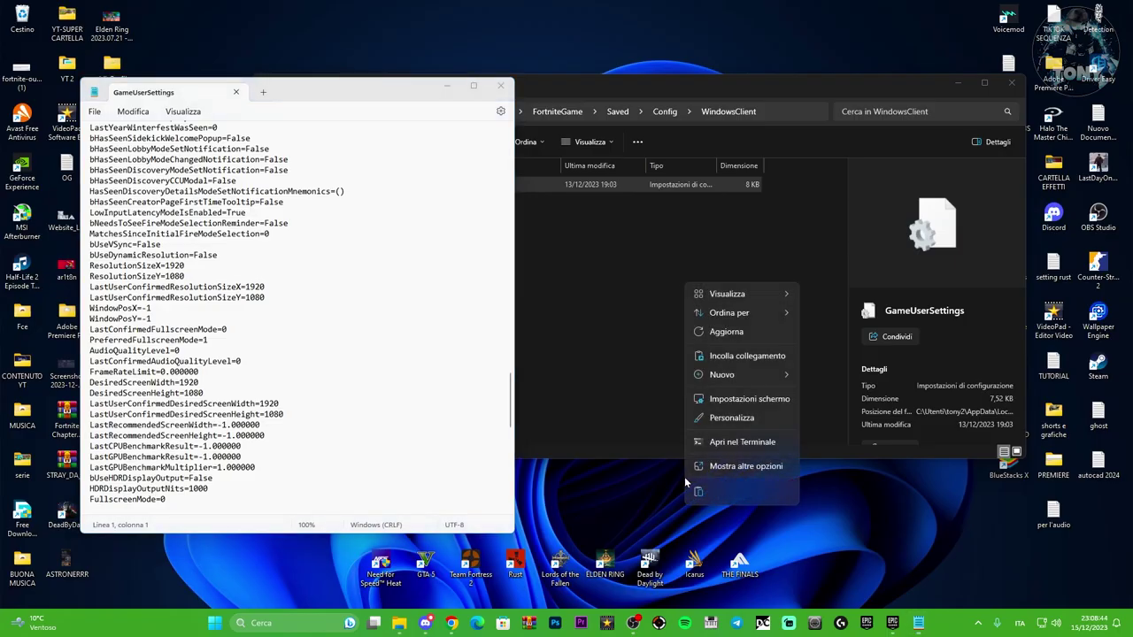
pyautogui.click(904, 529)
pyautogui.click(978, 624)
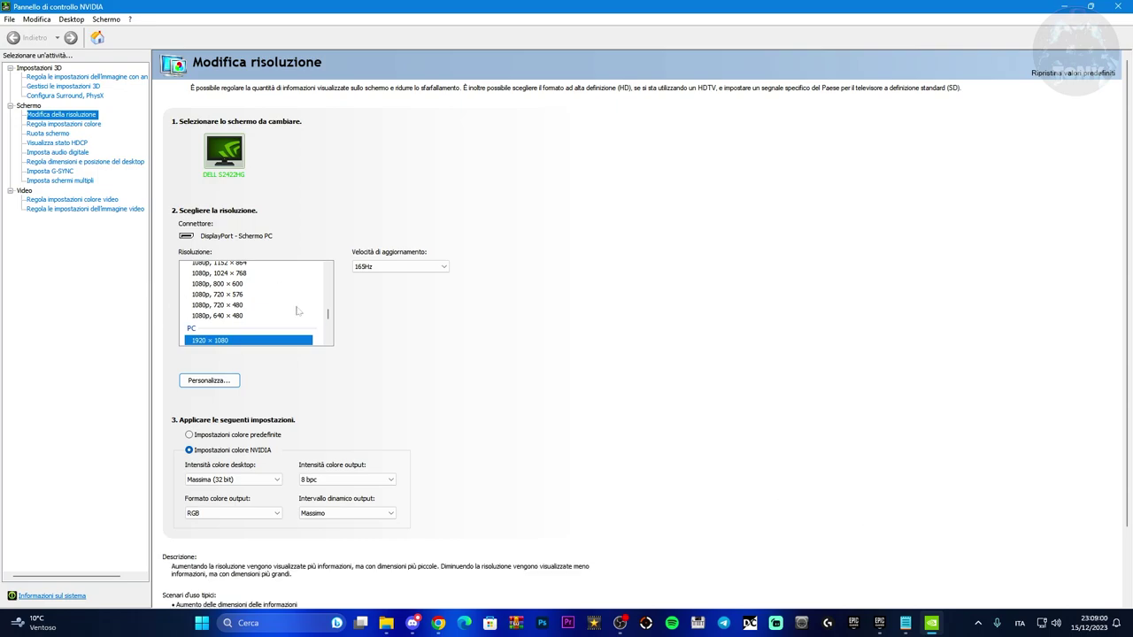
pyautogui.moveTo(329, 320); pyautogui.dragTo(327, 293)
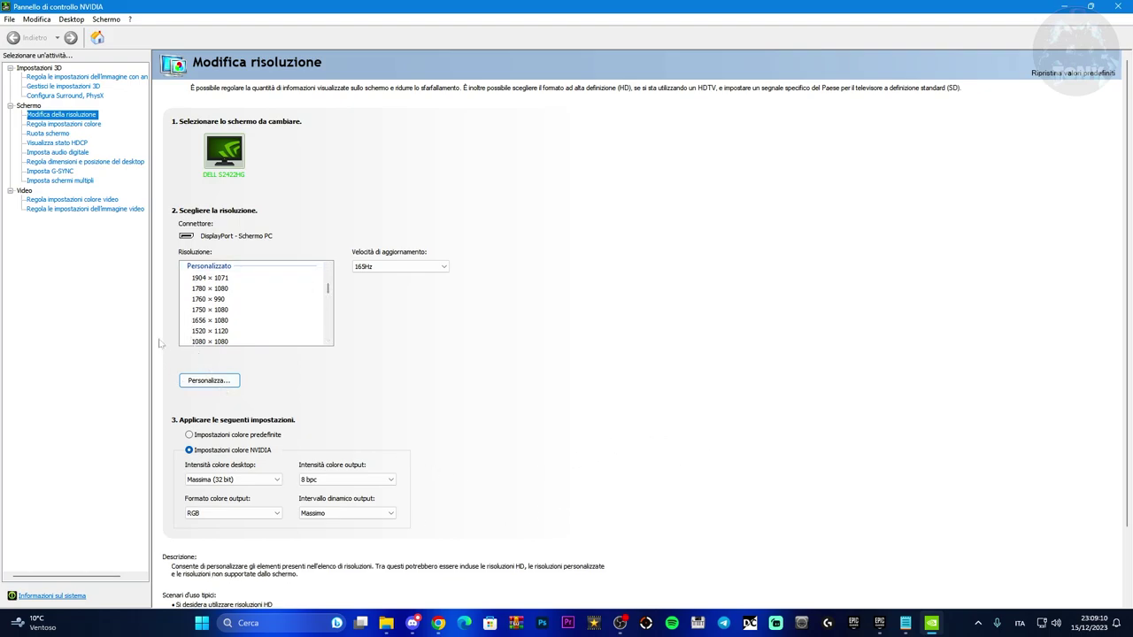
pyautogui.click(205, 310)
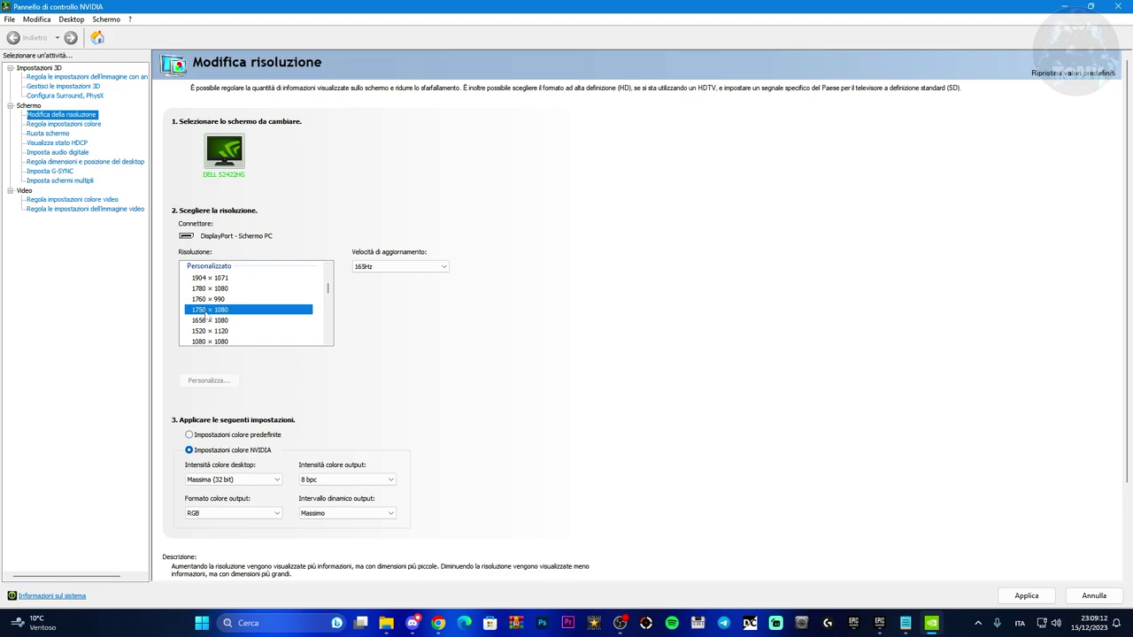
pyautogui.moveTo(290, 9); pyautogui.dragTo(703, 133)
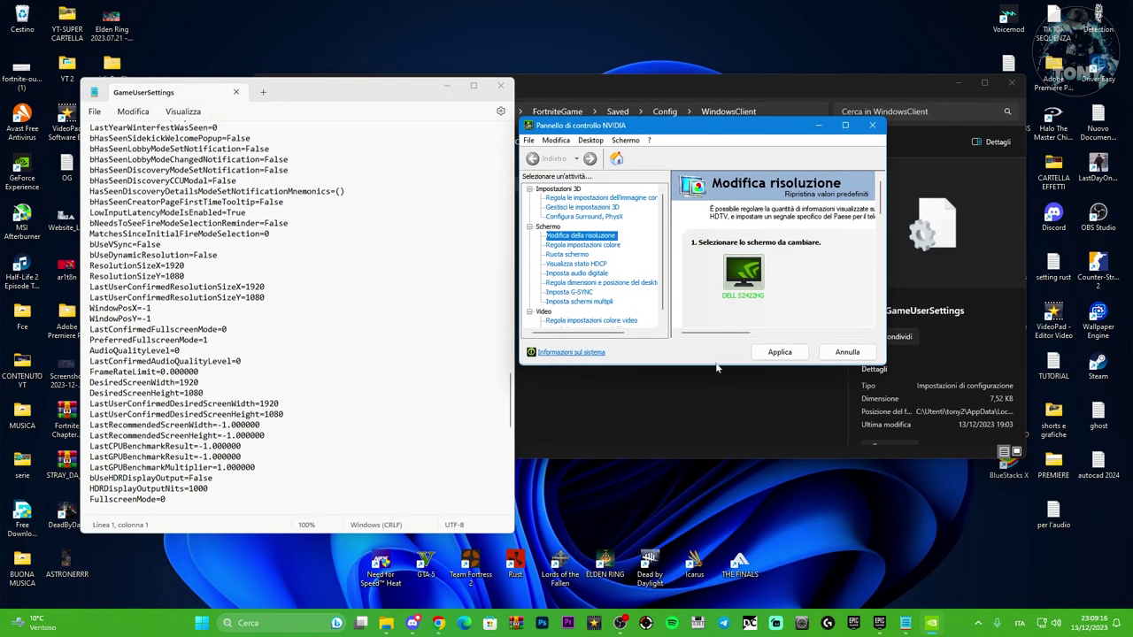
pyautogui.moveTo(702, 367); pyautogui.dragTo(707, 547)
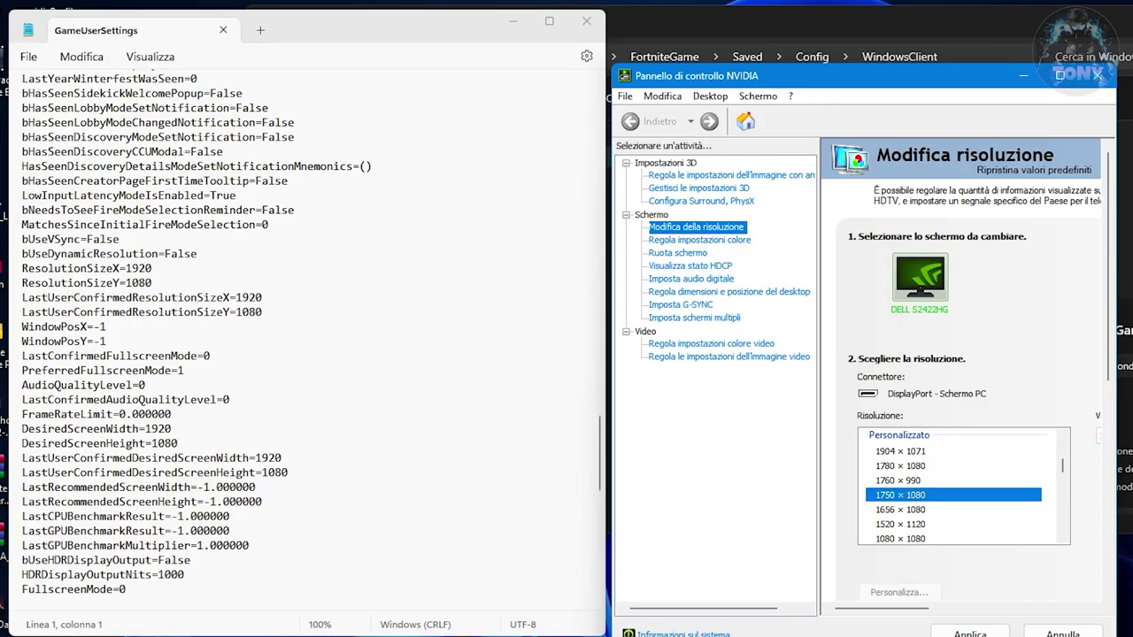
# - Set ResolutionSizeX and LastUserConfirmedResolutionSizeX to 1750 in the GameUserSettings file
pyautogui.click(152, 268)
pyautogui.moveTo(152, 268); pyautogui.dragTo(132, 268)
pyautogui.write('750')
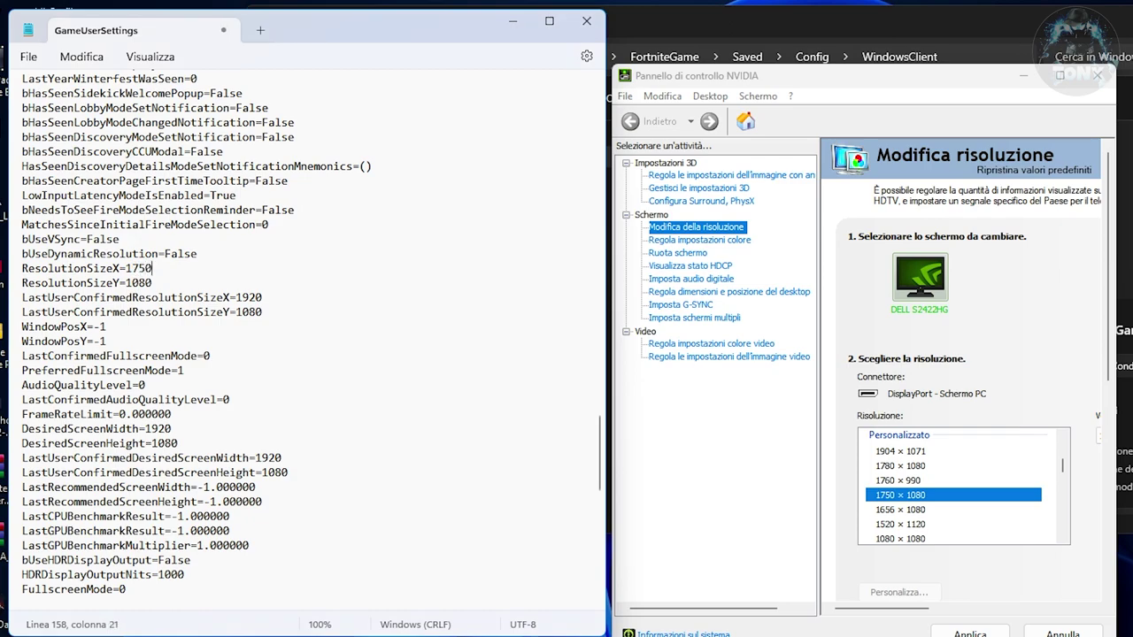
pyautogui.moveTo(262, 297); pyautogui.dragTo(241, 297)
pyautogui.write('750')
# - Set DesiredScreenWidth and LastUserConfirmedDesiredScreenWidth to 1750
pyautogui.moveTo(172, 428); pyautogui.dragTo(150, 429)
pyautogui.write('750')
pyautogui.moveTo(283, 457); pyautogui.dragTo(259, 458)
pyautogui.write('750')
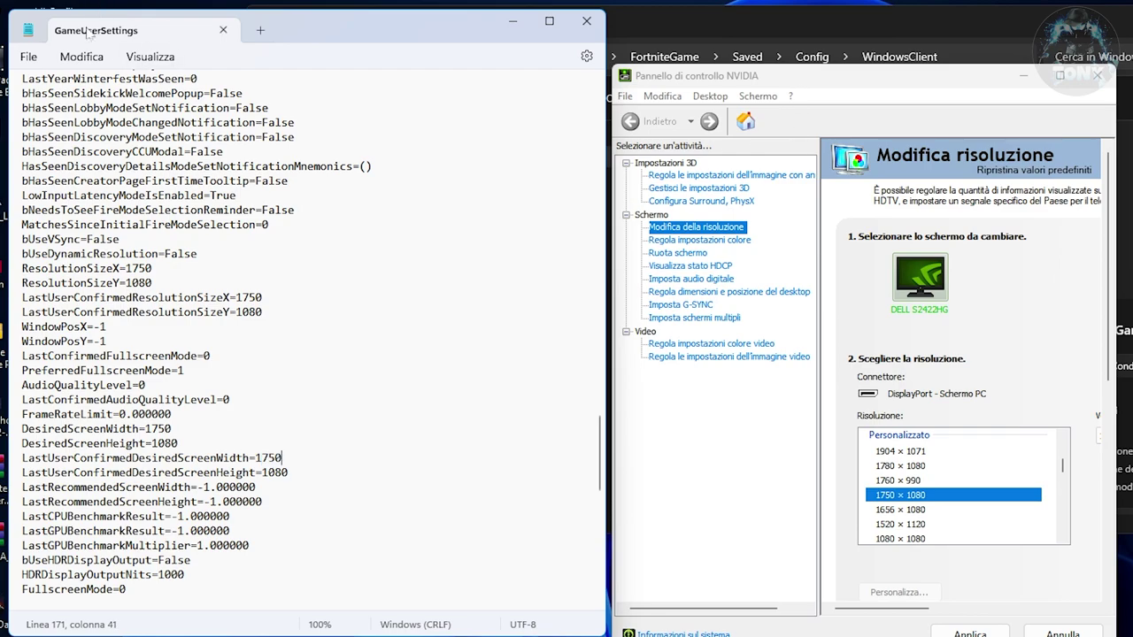
# - Save the edited GameUserSettings file and close it
pyautogui.click(31, 59)
pyautogui.click(37, 166)
pyautogui.click(501, 86)
# - Try the custom resolutions 1520 × 1120 and 1760 × 990 in the maximized NVIDIA Control Panel, discarding the selection by reloading the resolution page
pyautogui.moveTo(691, 125); pyautogui.dragTo(717, 108)
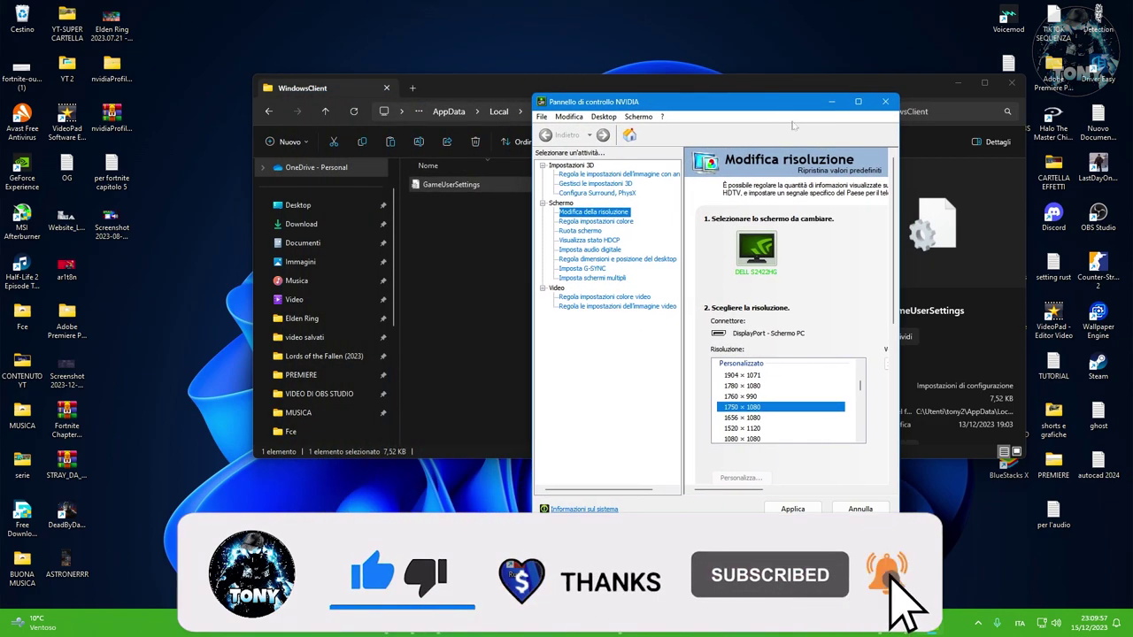
pyautogui.click(858, 101)
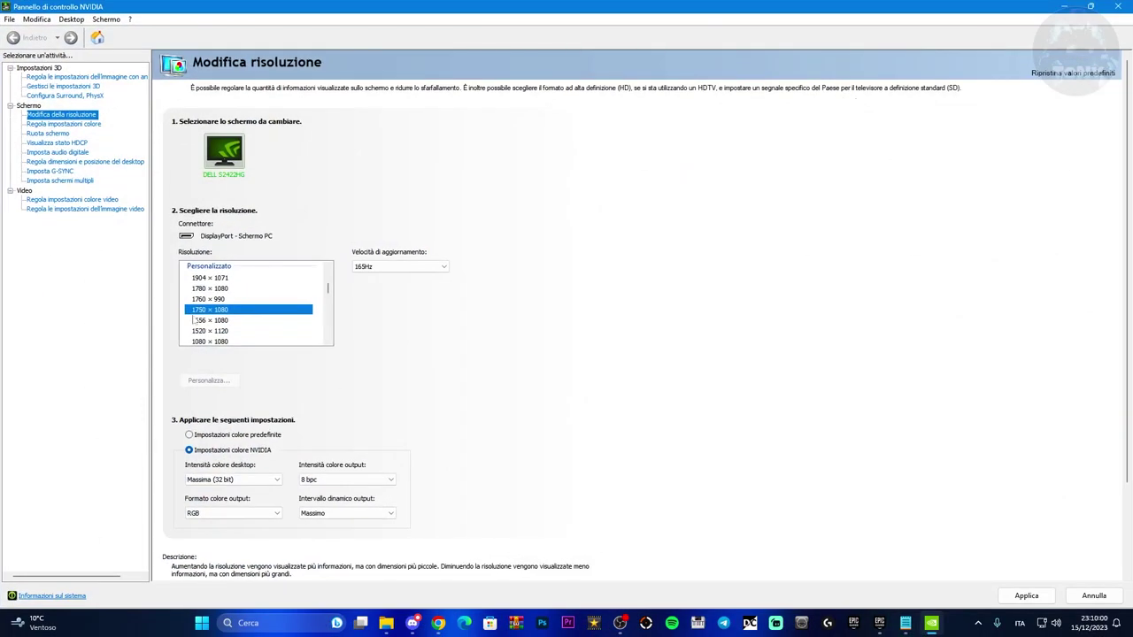
pyautogui.click(210, 330)
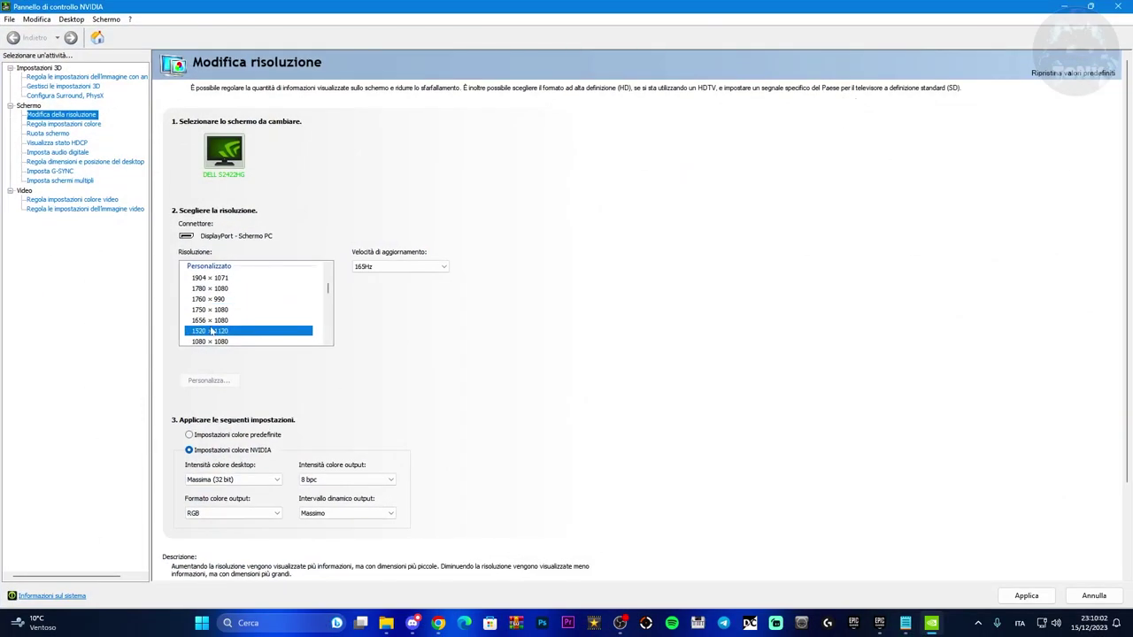
pyautogui.click(205, 300)
pyautogui.click(49, 126)
pyautogui.click(49, 115)
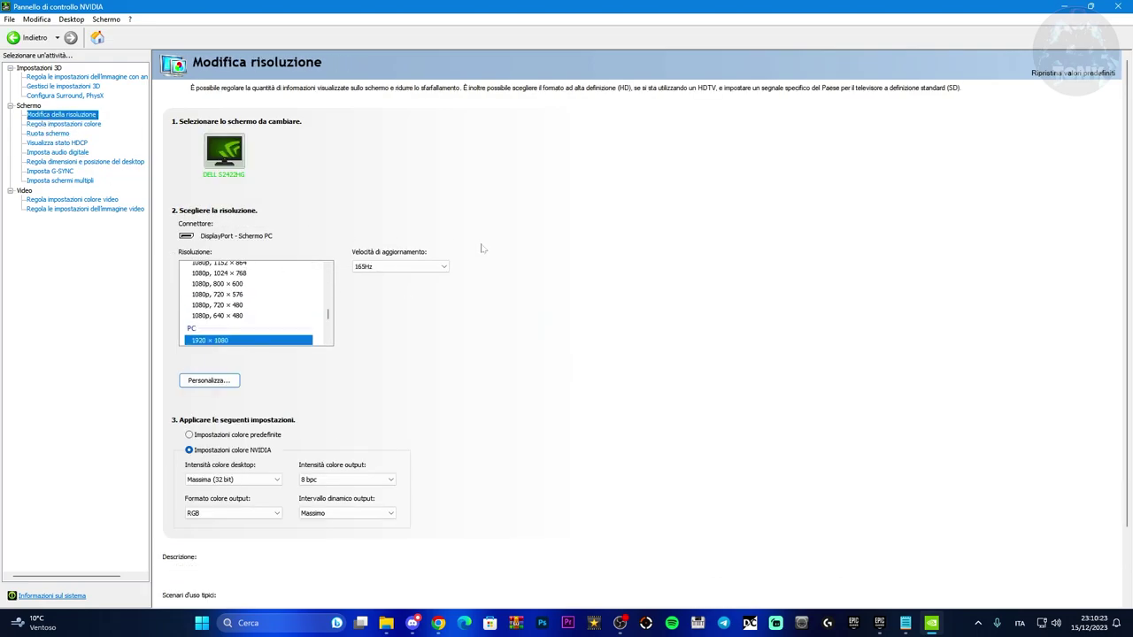
# - Examine the form for creating a custom resolution, cancel it and close the NVIDIA Control Panel
pyautogui.click(229, 386)
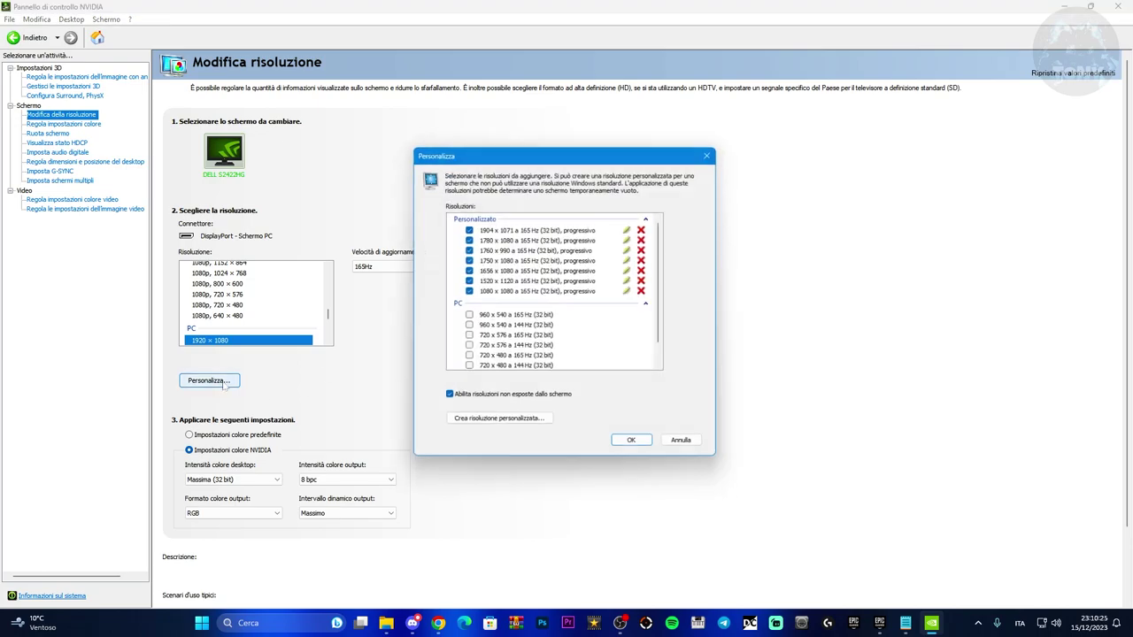
pyautogui.click(478, 426)
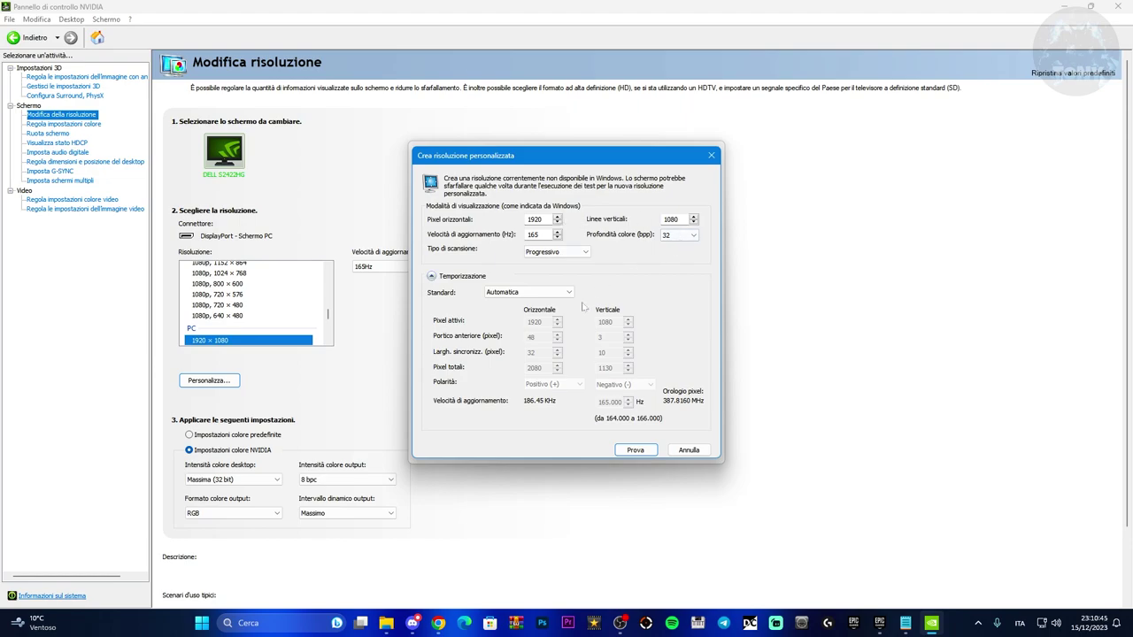
pyautogui.click(672, 454)
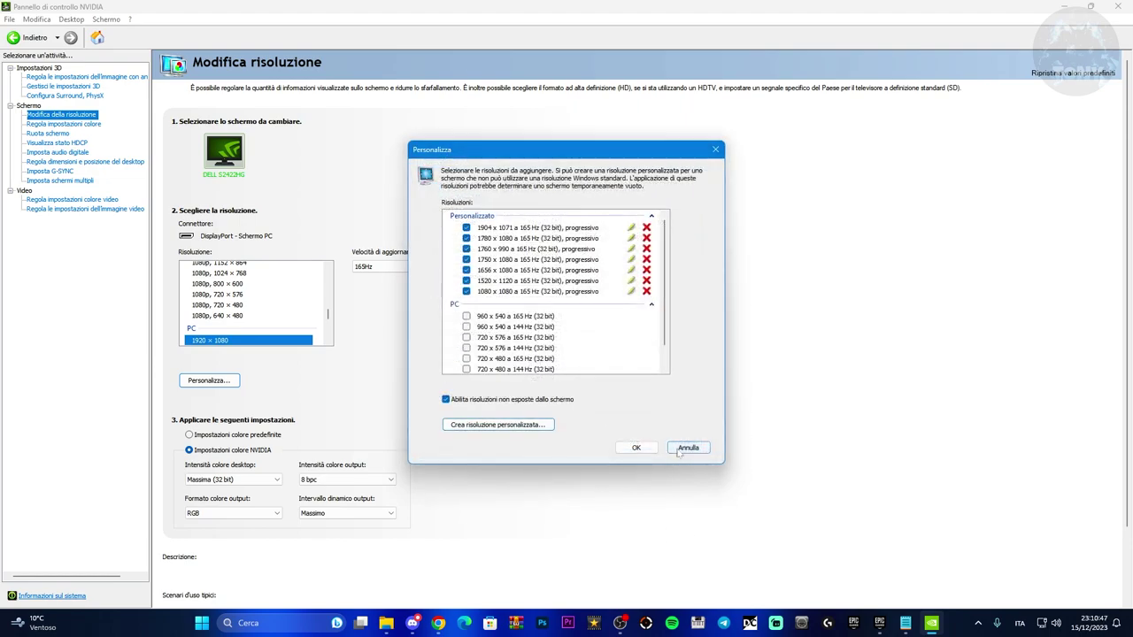
pyautogui.click(716, 149)
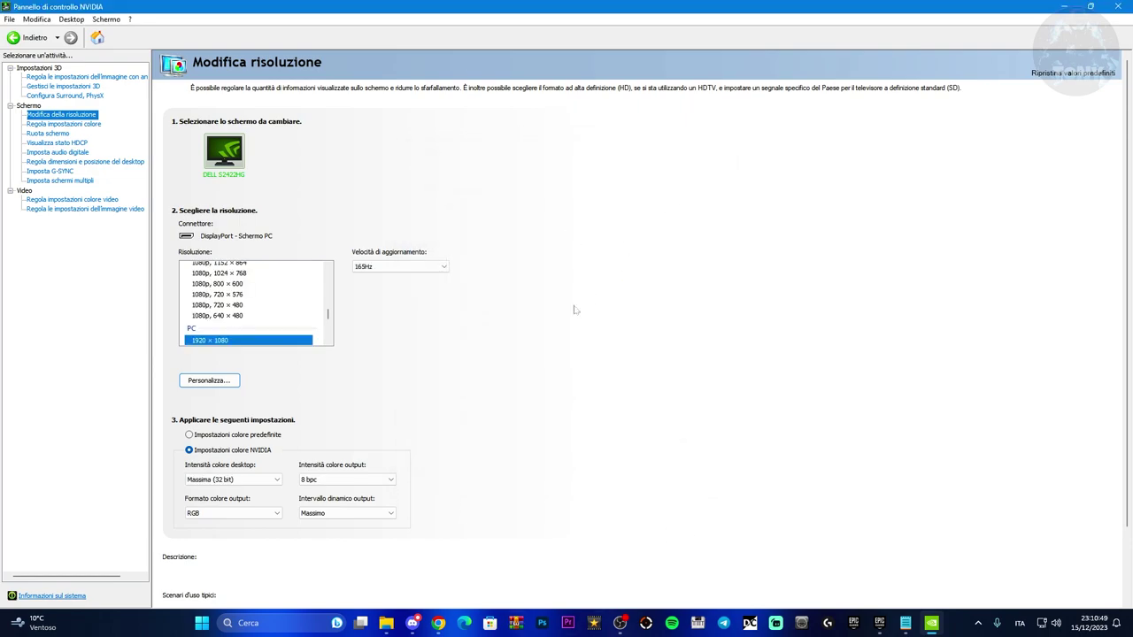
pyautogui.click(1116, 6)
pyautogui.moveTo(678, 85); pyautogui.dragTo(587, 90)
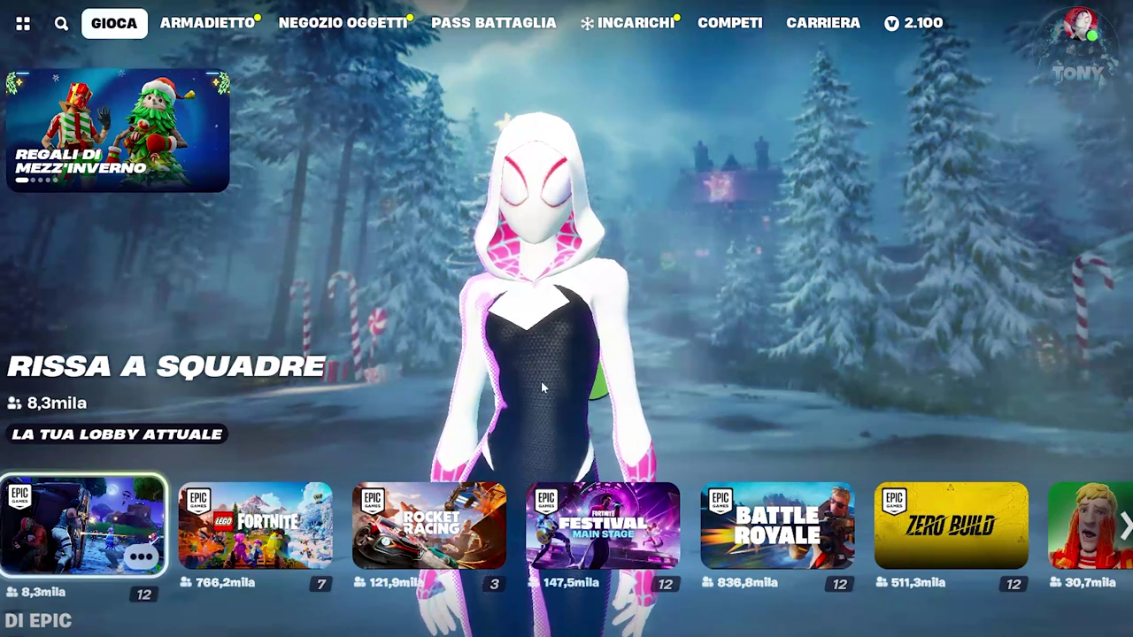
# - Open Fortnite's video settings and set Modalità finestra to Finestra a schermo intero
pyautogui.click(1080, 25)
pyautogui.click(774, 618)
pyautogui.click(921, 114)
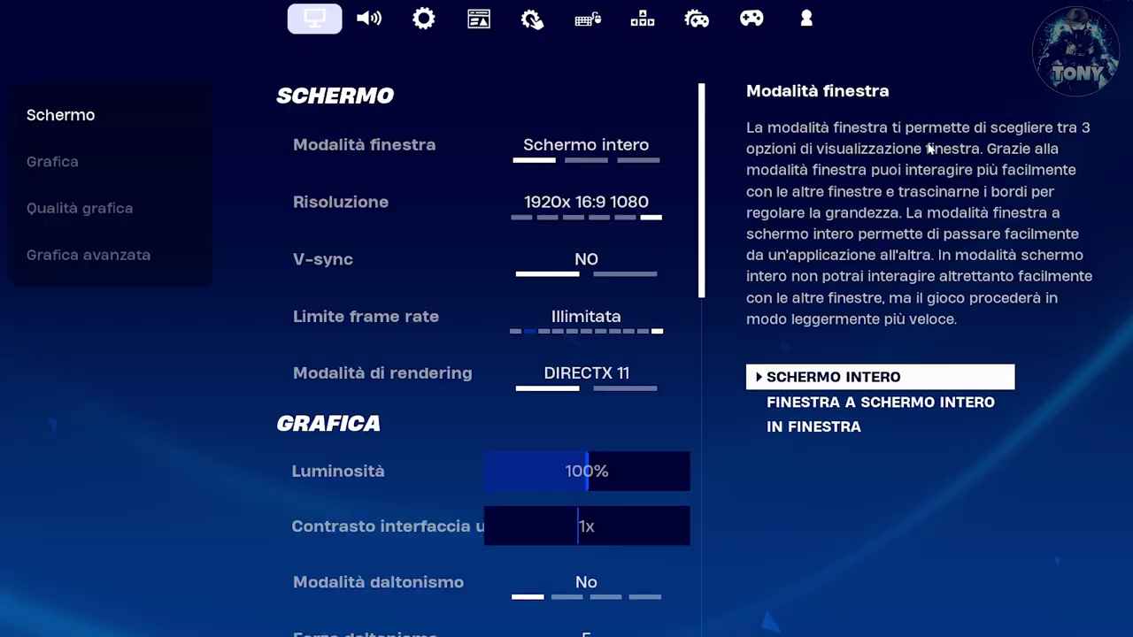
pyautogui.click(593, 145)
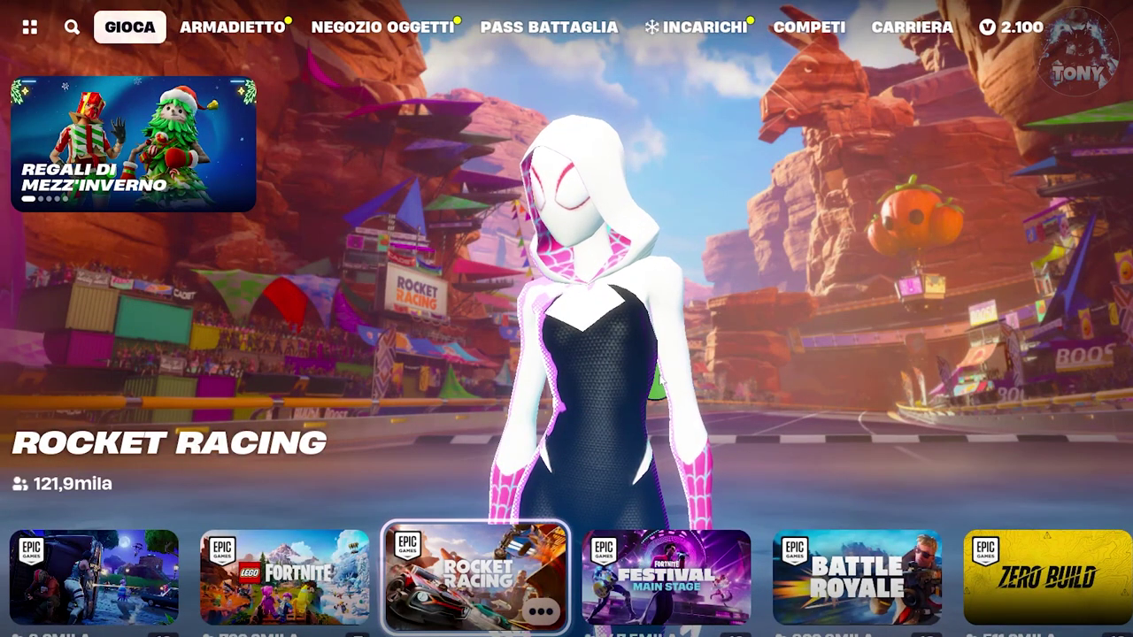
# - Reopen the game's video settings to check the window mode and resolution
pyautogui.press('Escape')
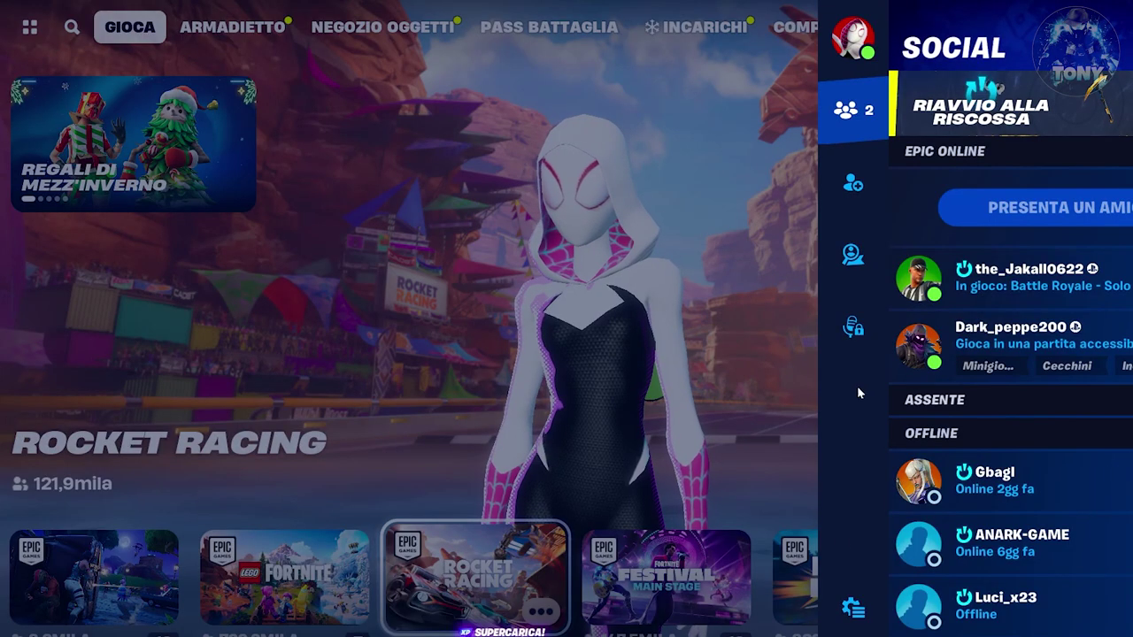
pyautogui.click(851, 609)
pyautogui.click(1000, 126)
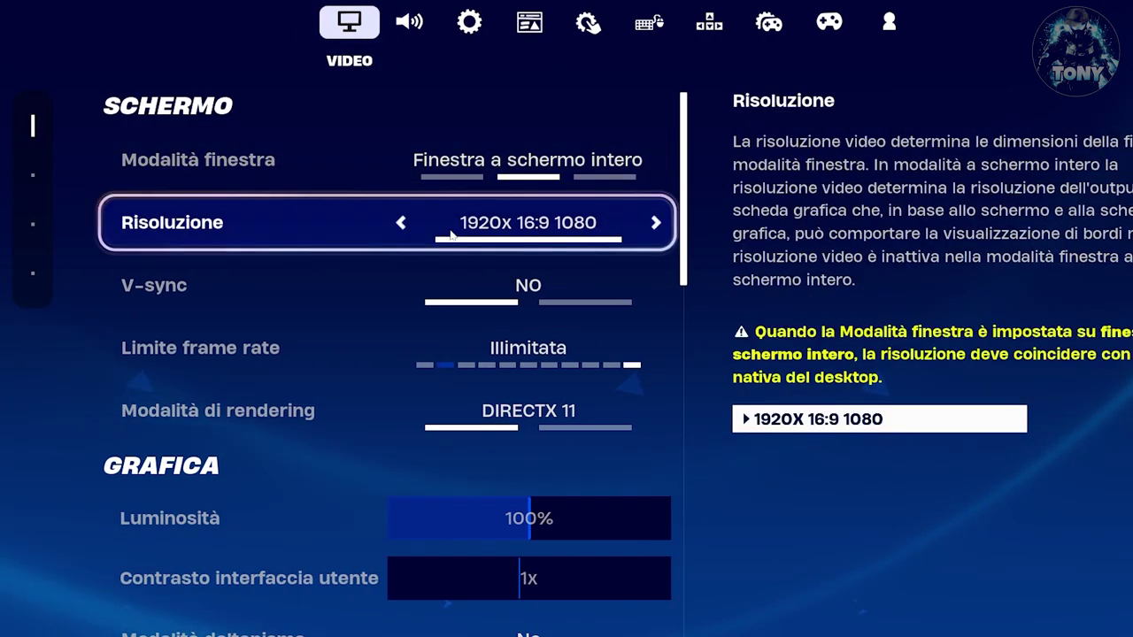
# - Switch to the NVIDIA Control Panel, apply the custom 1750 × 1080 desktop resolution and keep the change
pyautogui.press('super')
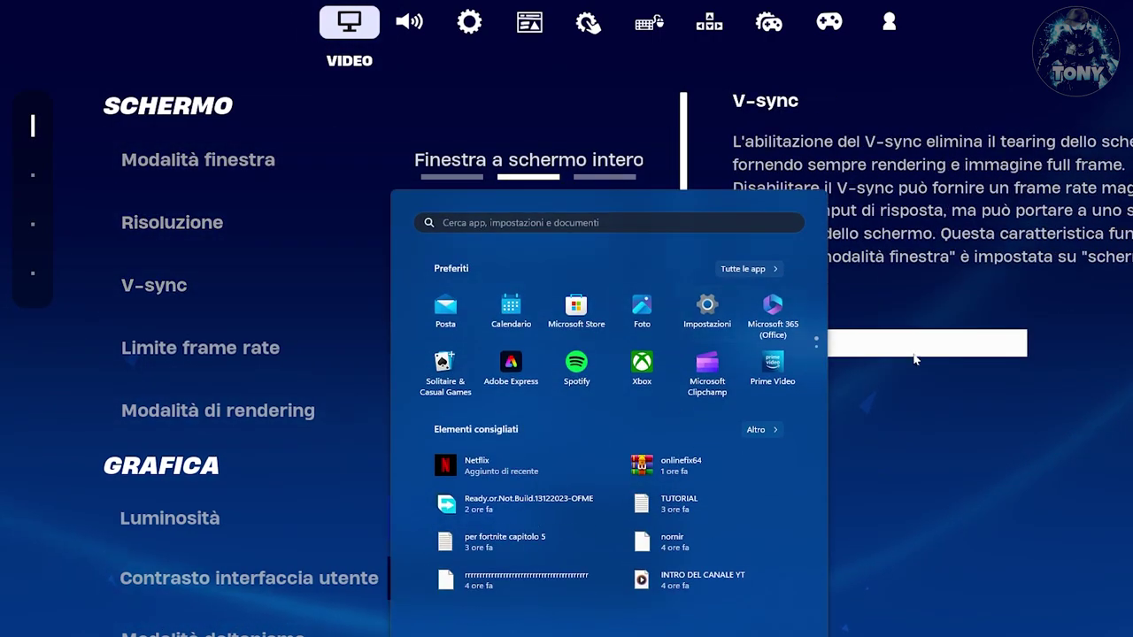
pyautogui.click(1059, 633)
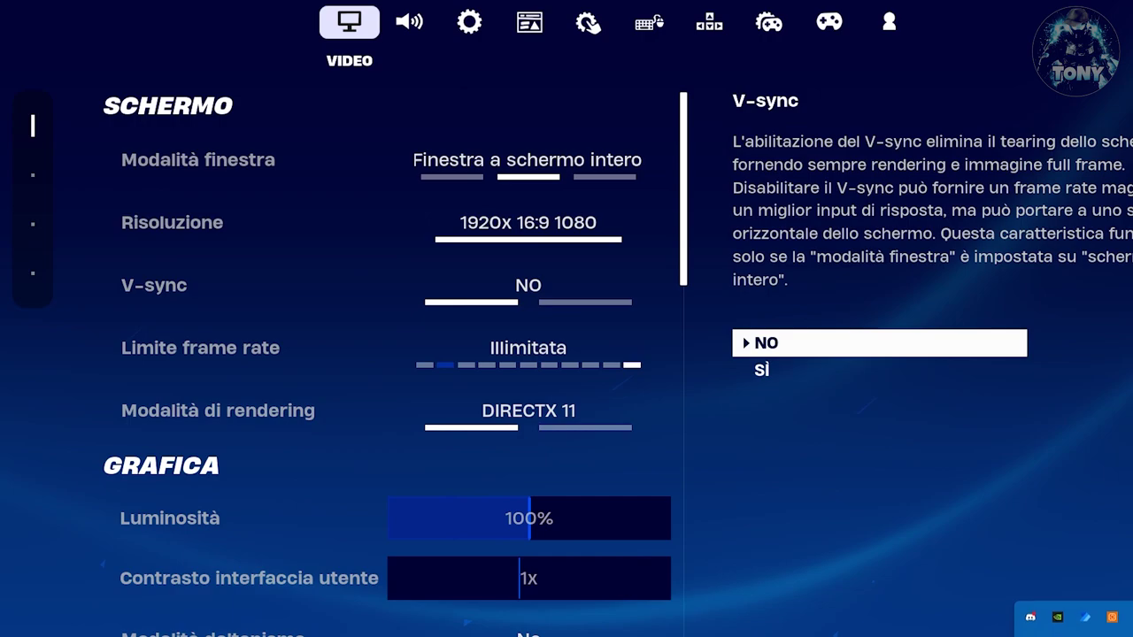
pyautogui.doubleClick(1058, 614)
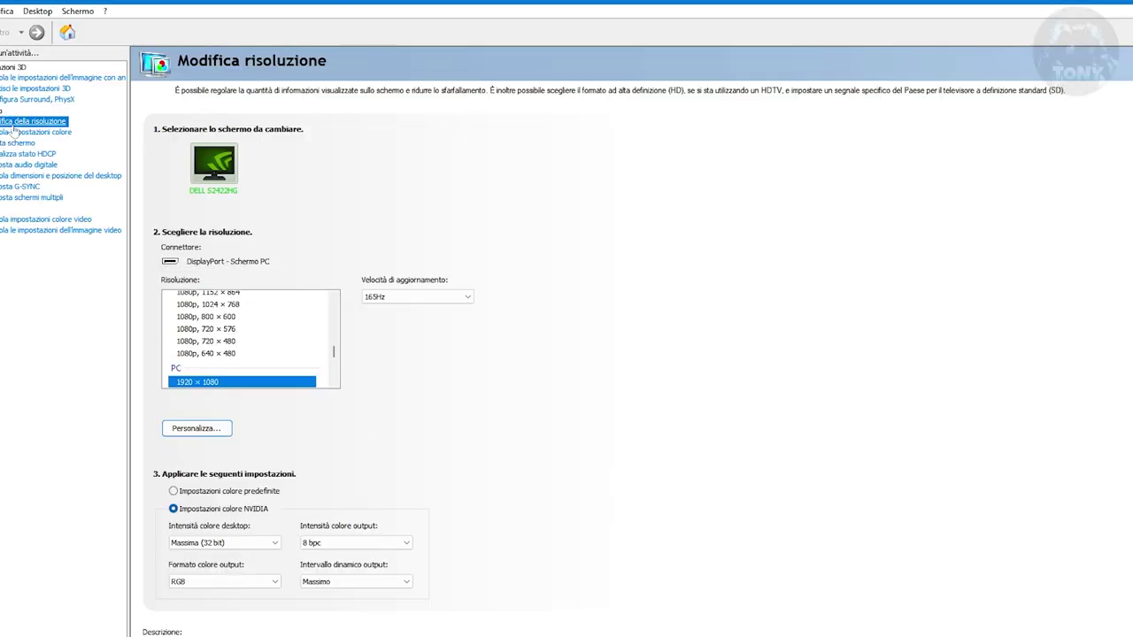
pyautogui.moveTo(335, 353); pyautogui.dragTo(334, 322)
pyautogui.click(266, 340)
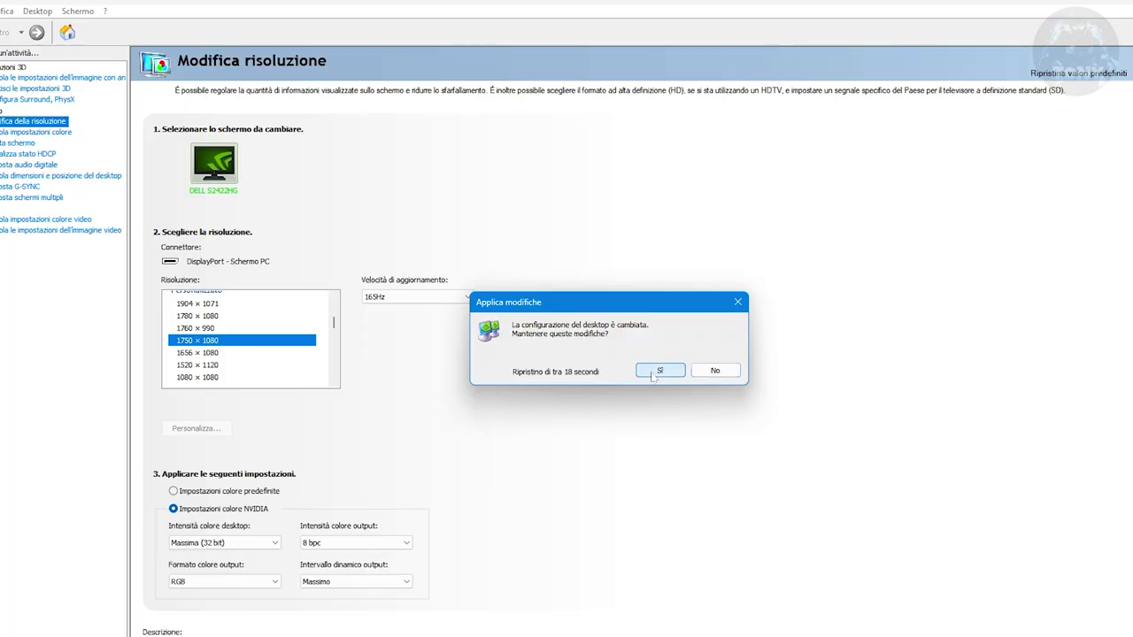
pyautogui.click(655, 374)
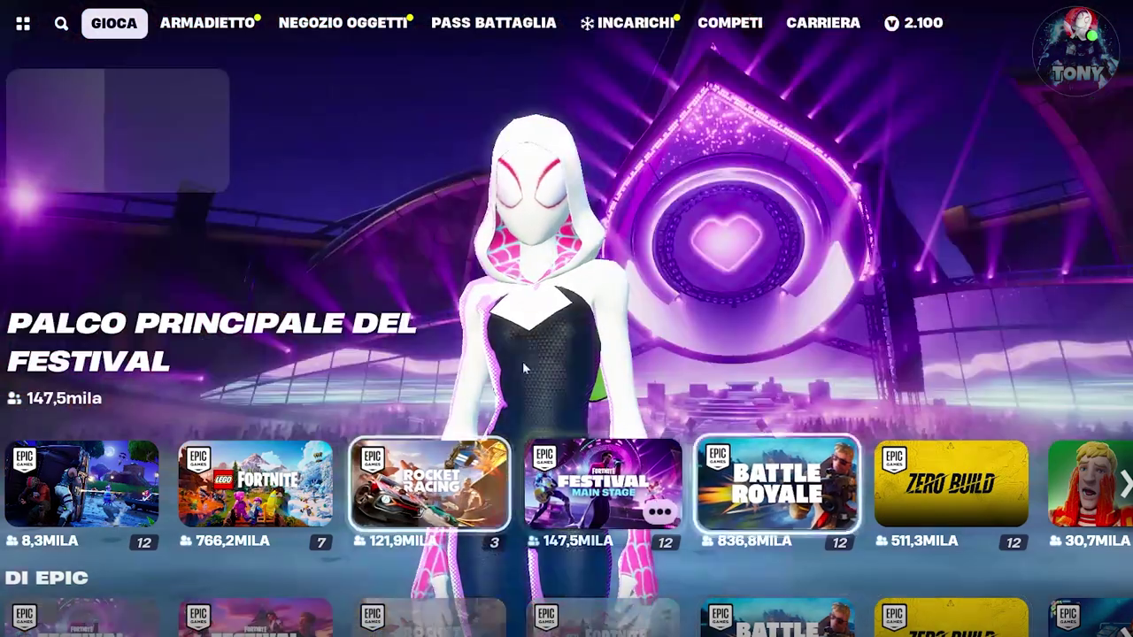
# - Open the social sidebar in the Fortnite lobby
pyautogui.press('o')
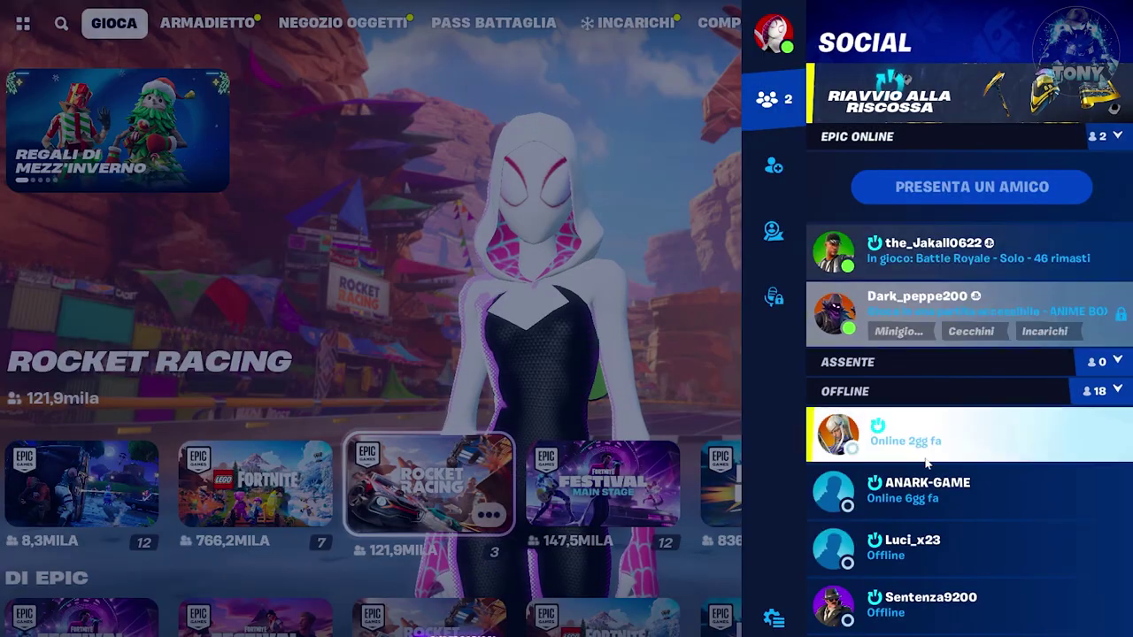